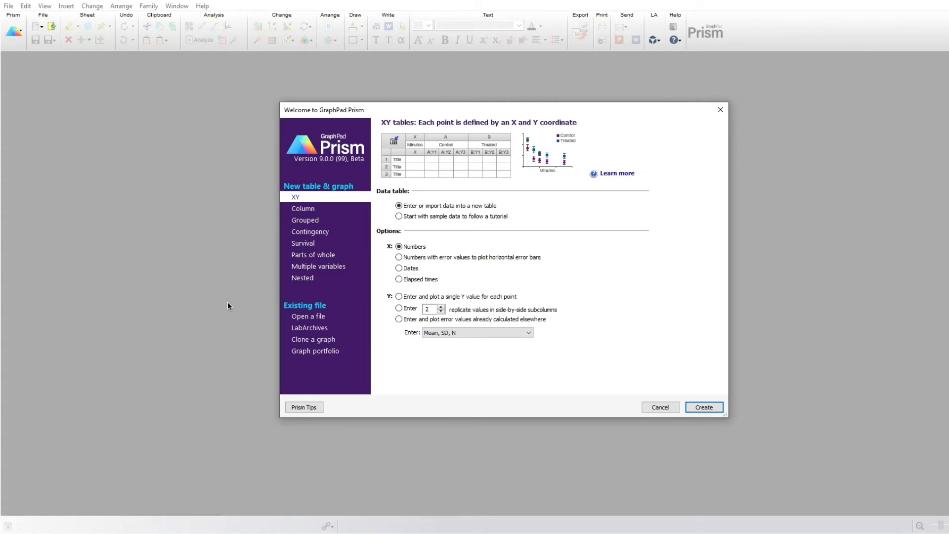
# - Create a Multiple variables table loaded with the Multiple linear regression (text variables) tutorial sample data
pyautogui.click(303, 268)
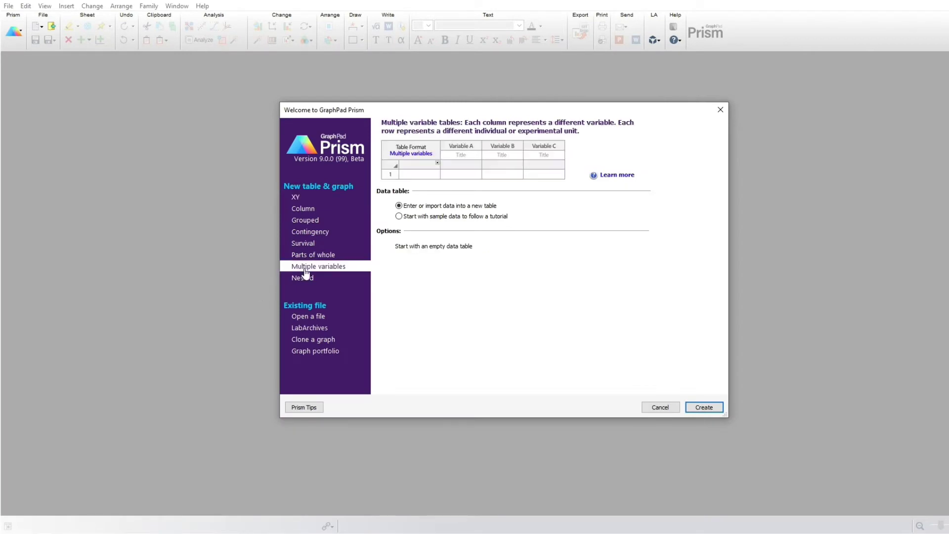
pyautogui.click(407, 219)
pyautogui.click(445, 249)
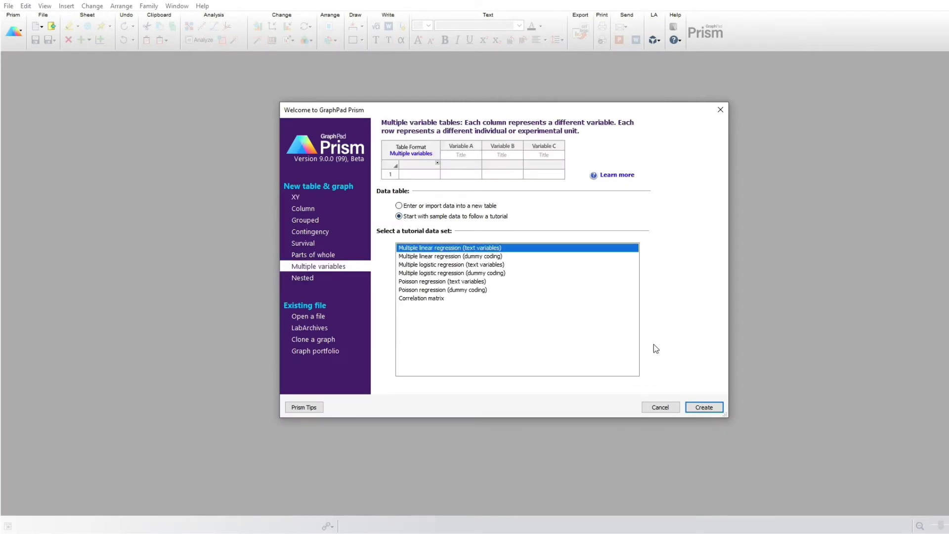
pyautogui.click(704, 407)
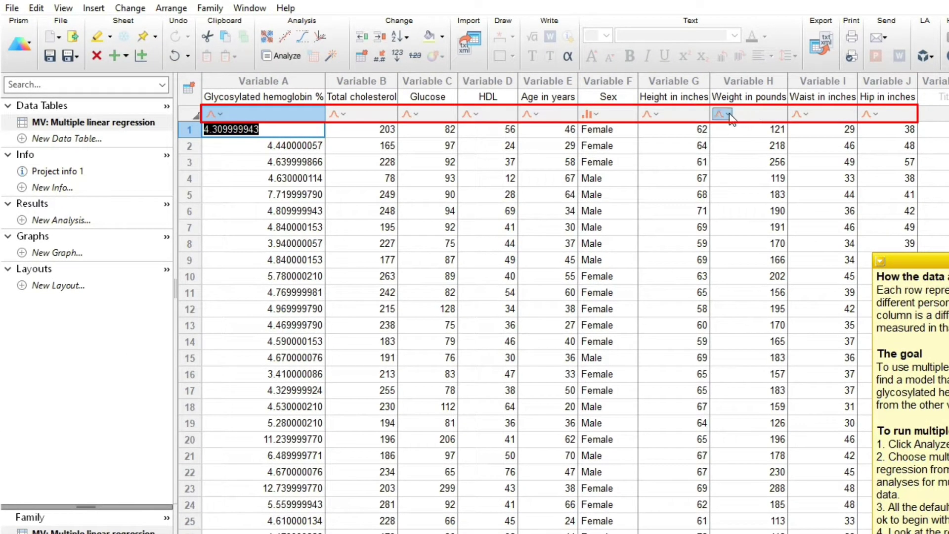
# - Show the Auto, Categorical, Continuous and Label type options for the Height in inches column
pyautogui.click(655, 115)
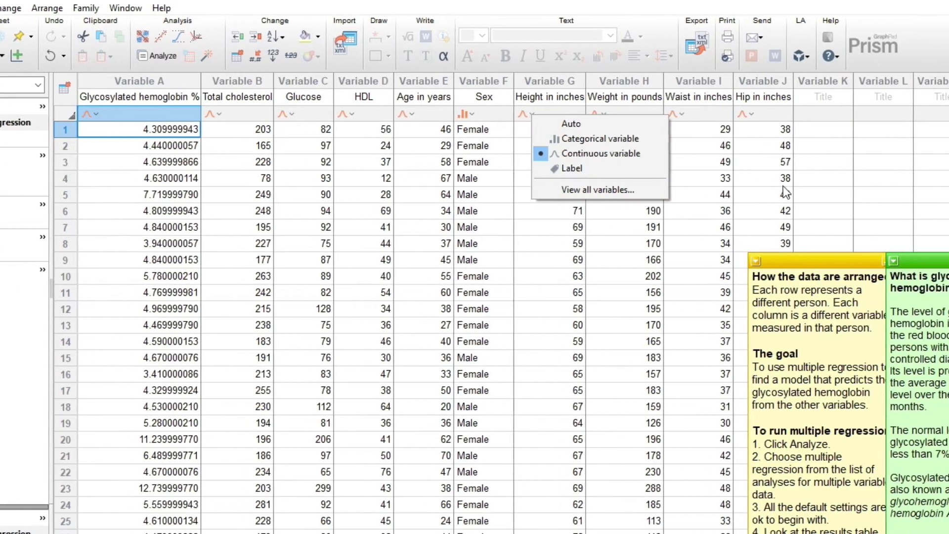
# - Title the empty Variable K column 'Eye Color'
pyautogui.click(870, 178)
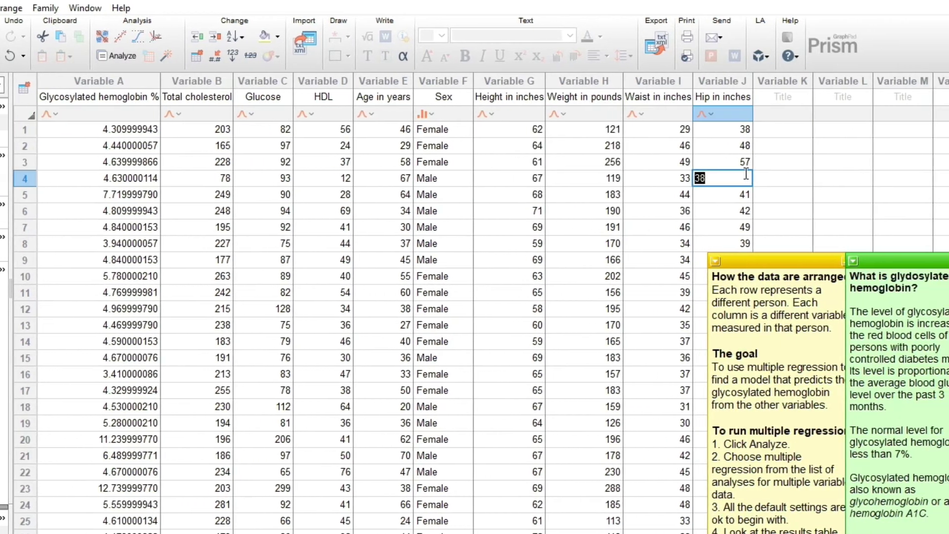
pyautogui.click(772, 82)
pyautogui.click(769, 96)
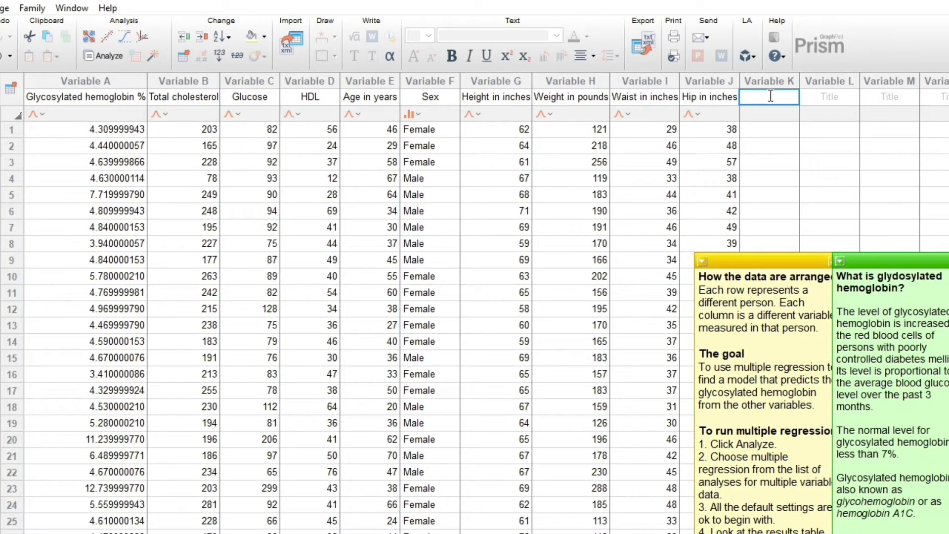
pyautogui.write('Eye Color')
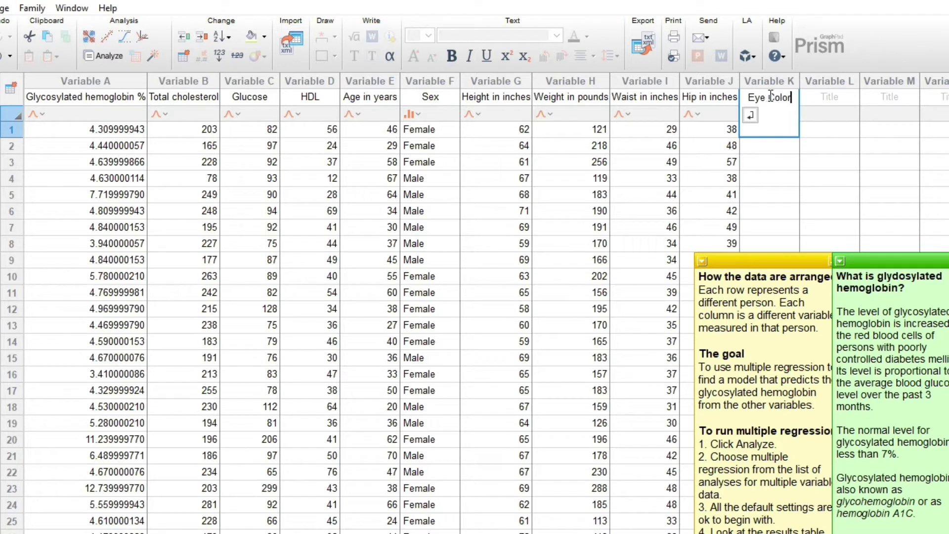
pyautogui.press('Return')
# - Enter Hazel, Brown, Brown and Hzel in rows 1–4 of the Eye Color column
pyautogui.write('Hazel')
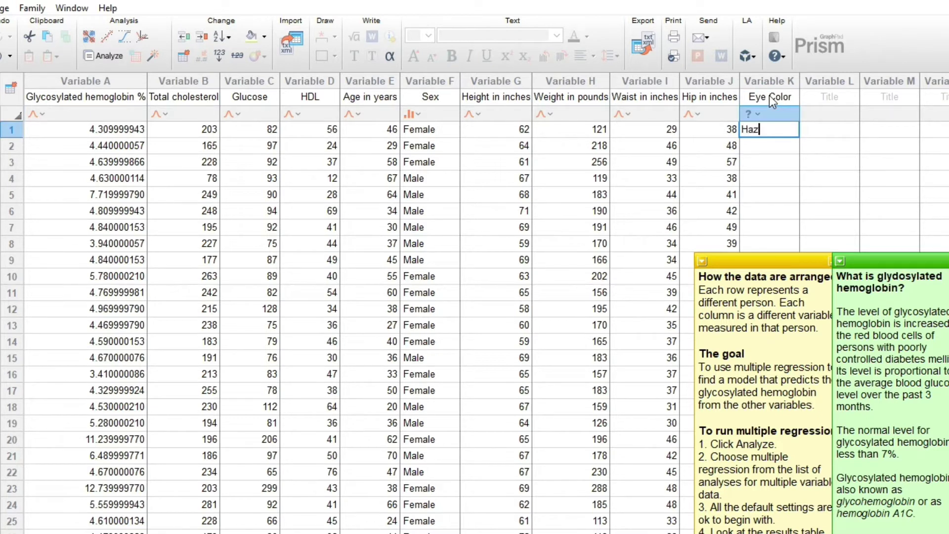
pyautogui.press('Return')
pyautogui.write('Brown')
pyautogui.press('Return')
pyautogui.write('Brown')
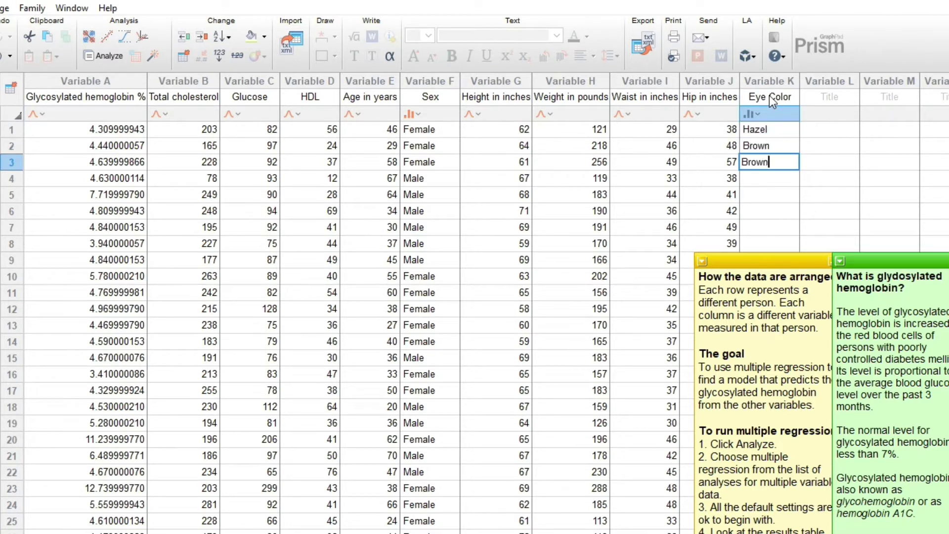
pyautogui.press('Return')
pyautogui.write('Hzel')
pyautogui.press('Return')
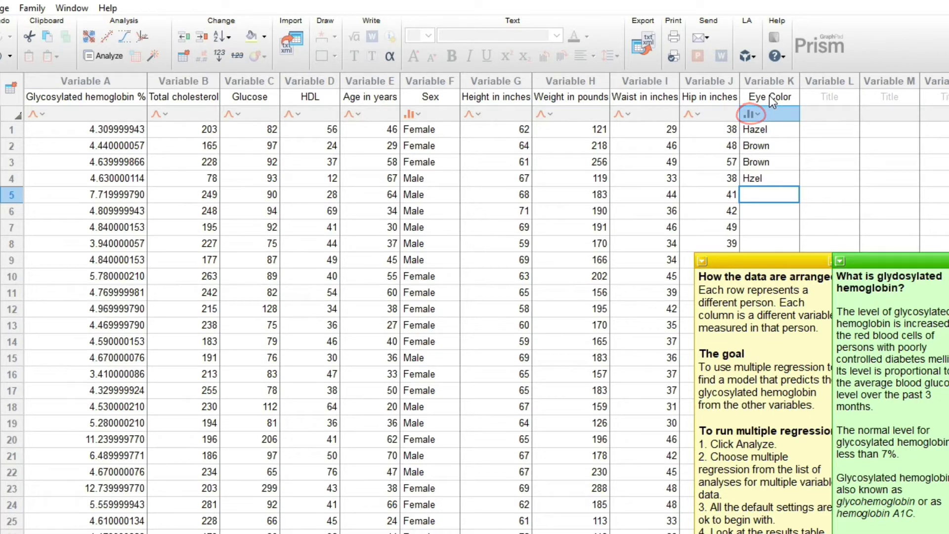
# - Set Eye Color to Categorical and rename its Hzel level to Hazel in Format Data Table
pyautogui.click(755, 113)
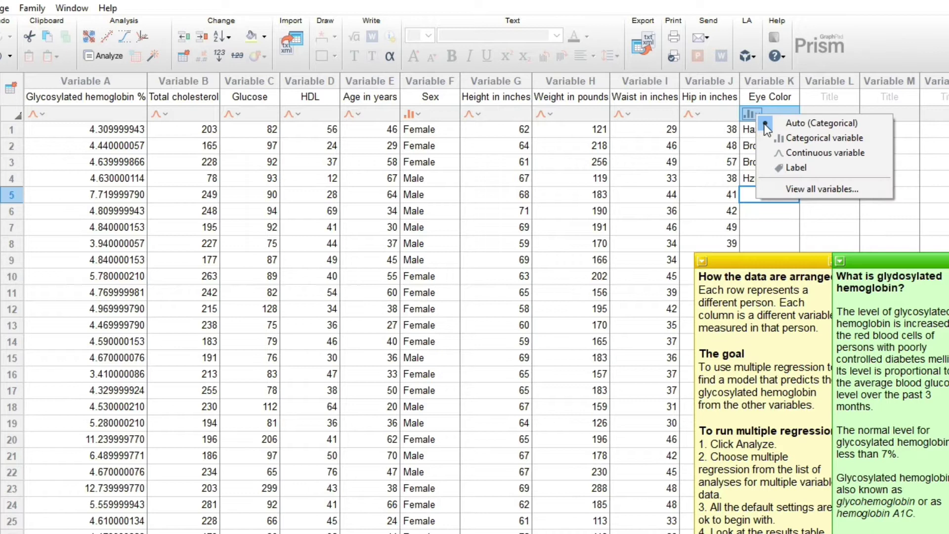
pyautogui.click(780, 140)
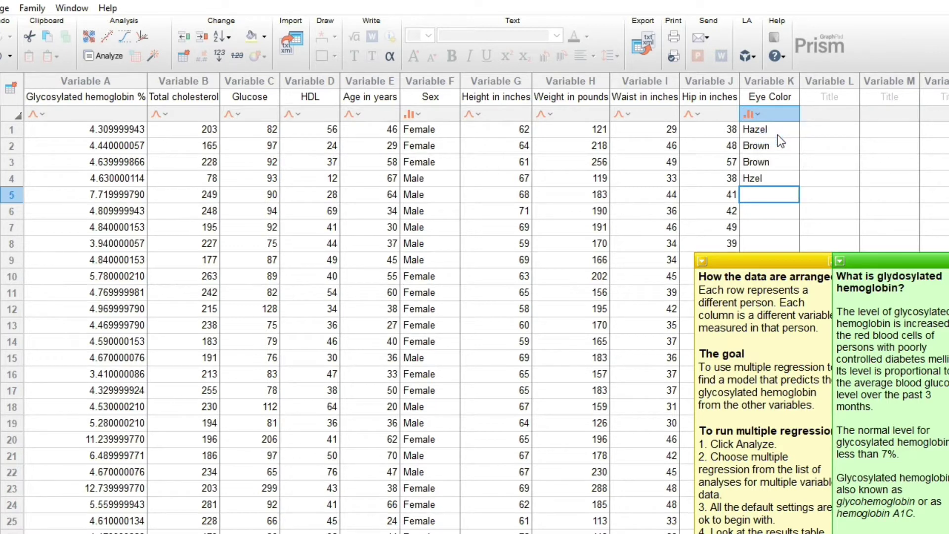
pyautogui.click(755, 114)
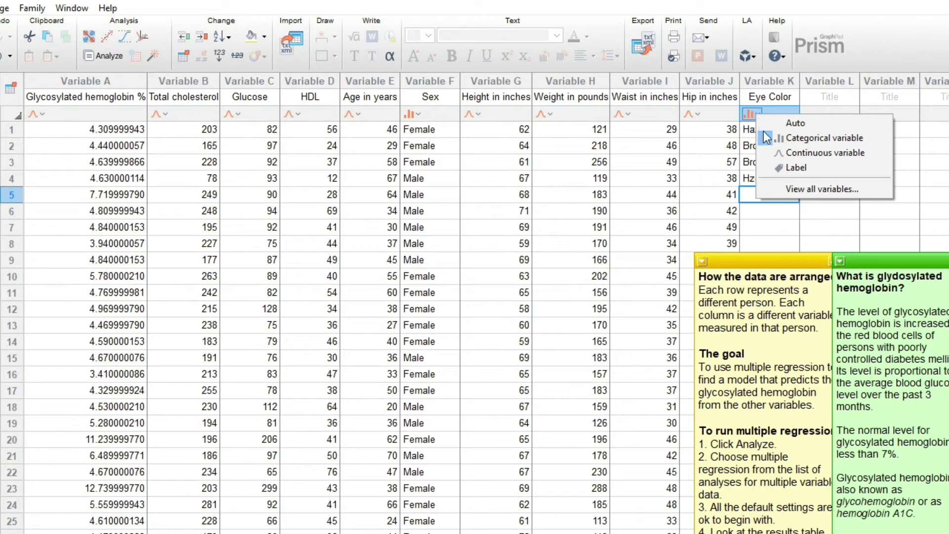
pyautogui.click(782, 189)
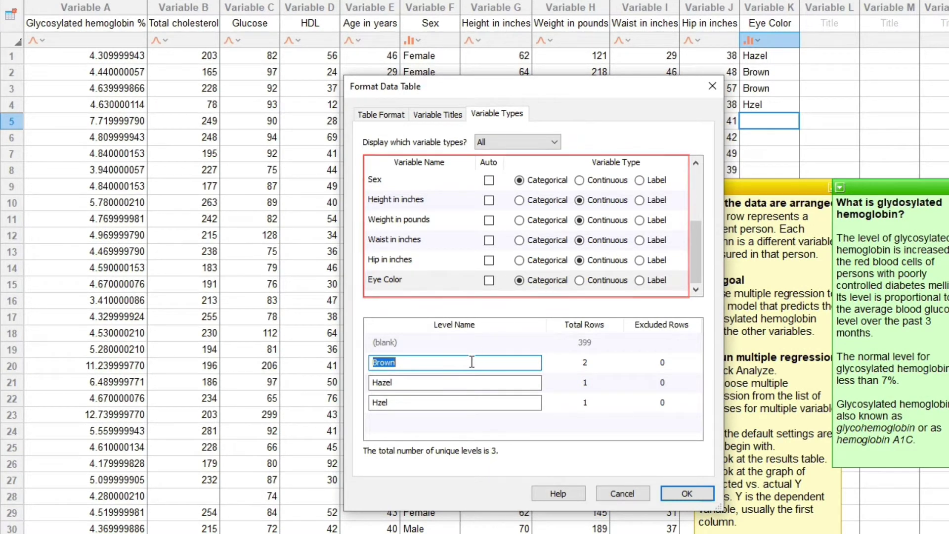
pyautogui.click(378, 404)
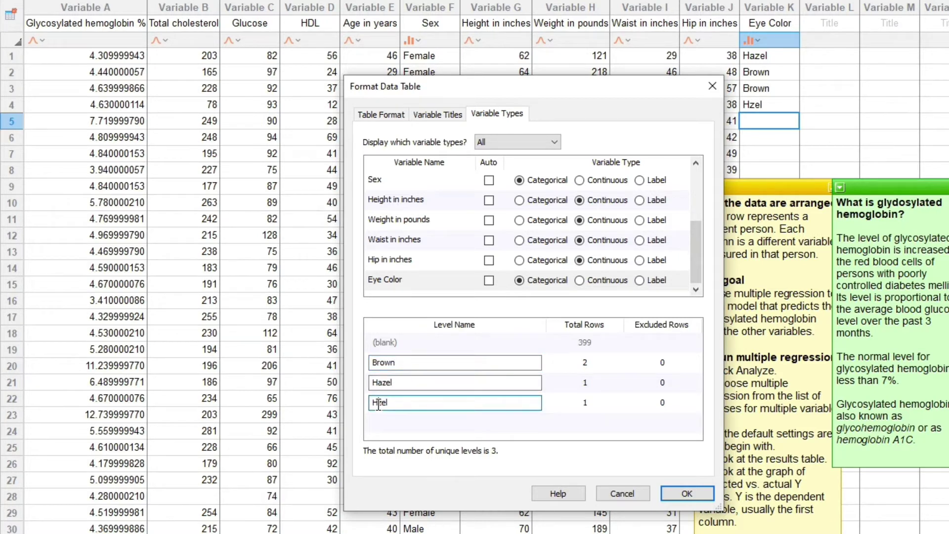
pyautogui.write('a')
pyautogui.click(683, 491)
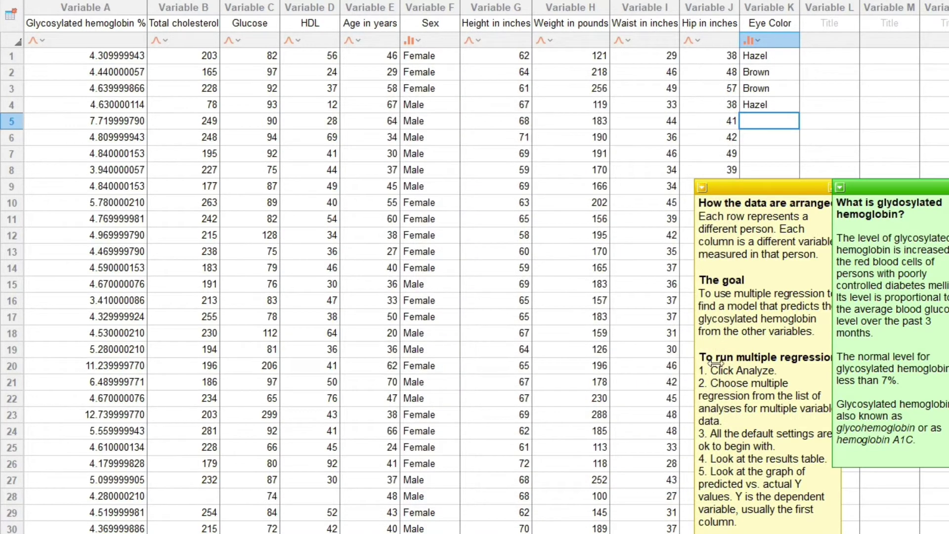
# - Confirm row 4 reads Hazel, then delete the Eye Color column
pyautogui.press('Up')
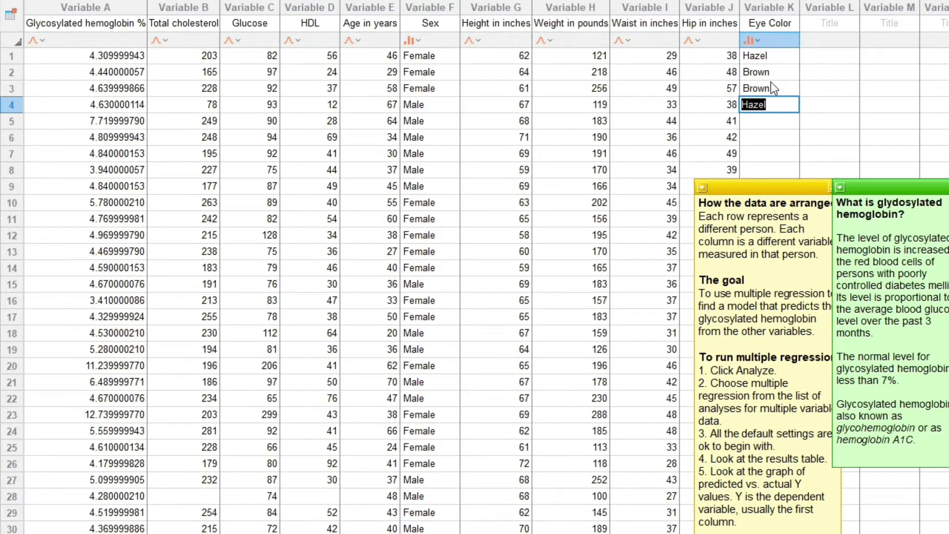
pyautogui.click(771, 7)
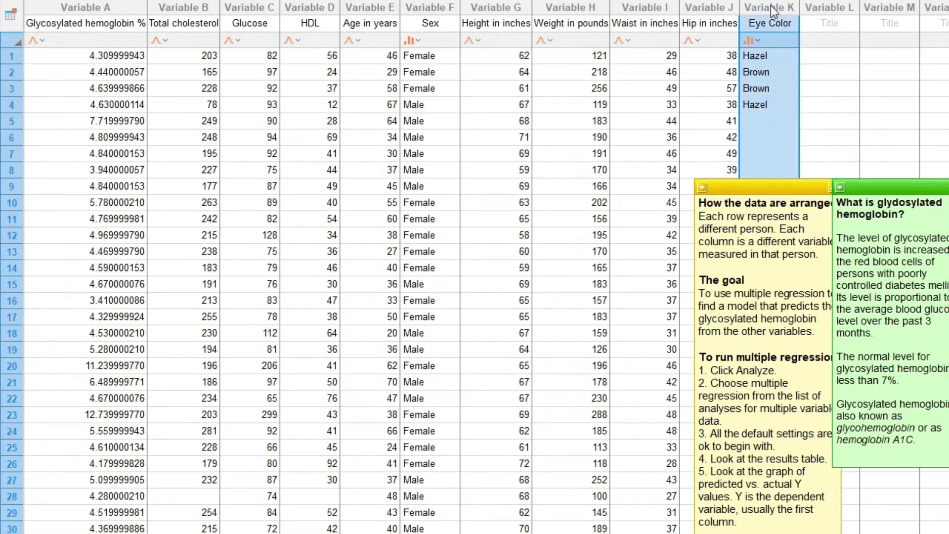
pyautogui.rightClick(770, 4)
pyautogui.click(807, 129)
pyautogui.click(781, 118)
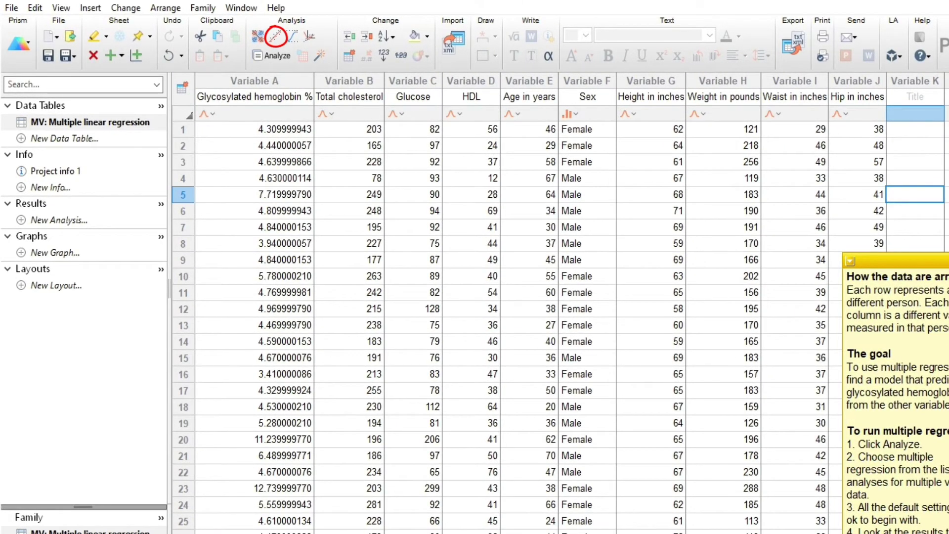
# - Run multiple linear regression with Sex's reference left at First level and view tabular results
pyautogui.click(275, 36)
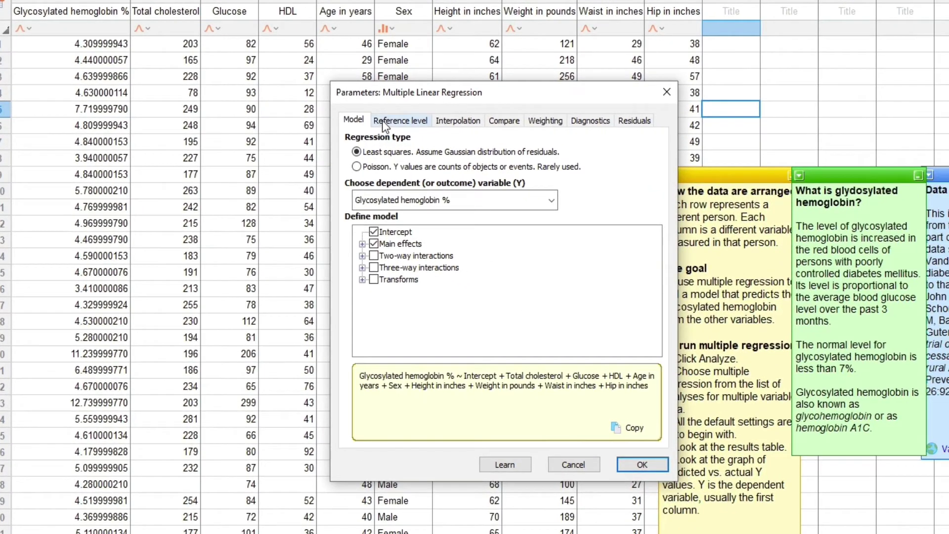
pyautogui.click(582, 205)
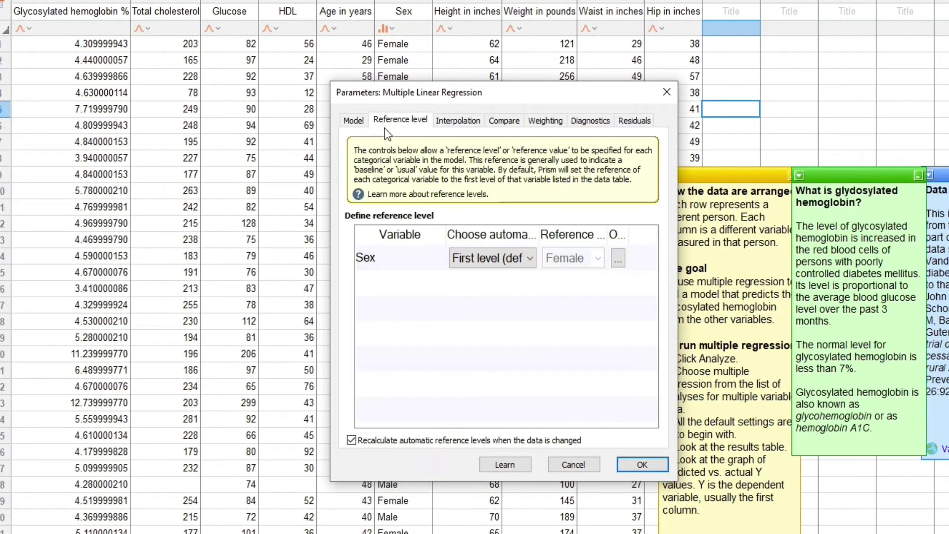
pyautogui.click(479, 259)
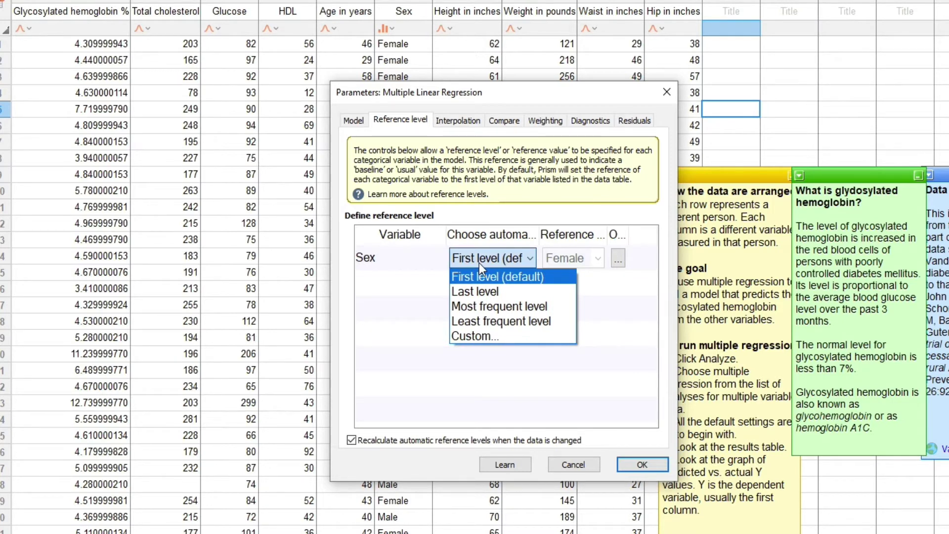
pyautogui.click(477, 290)
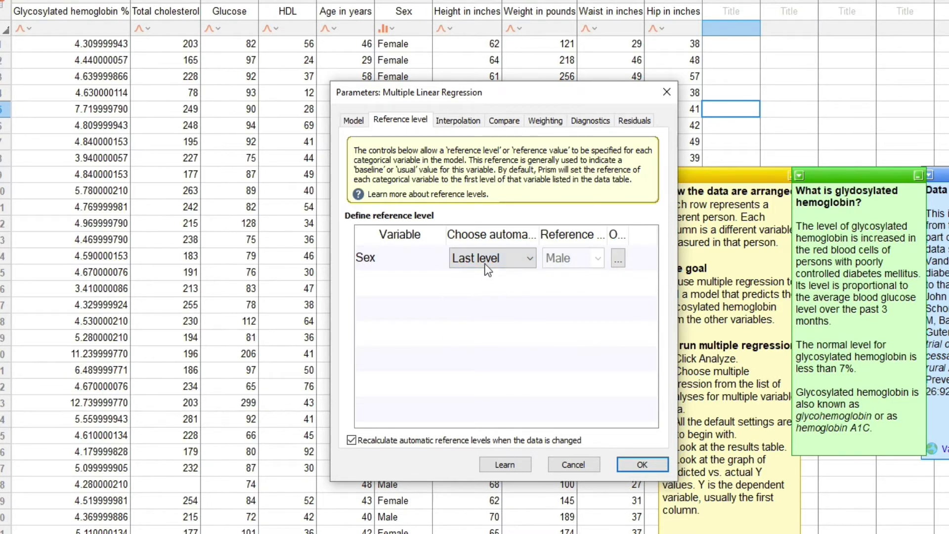
pyautogui.click(484, 259)
pyautogui.click(483, 275)
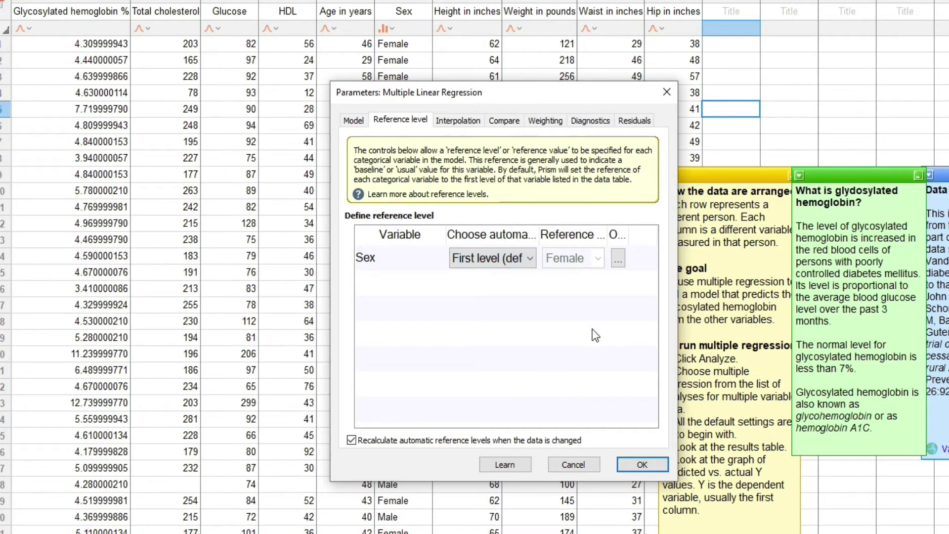
pyautogui.click(654, 464)
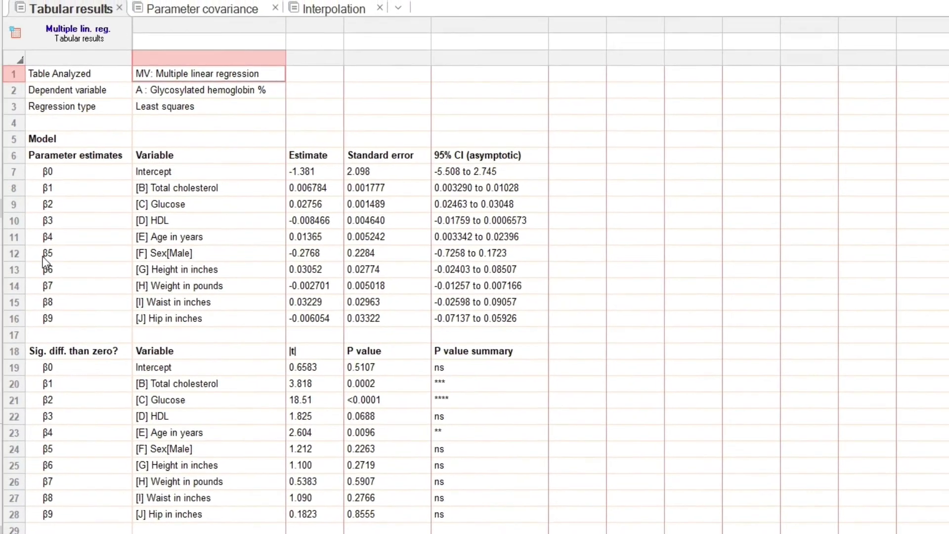
pyautogui.click(3, 247)
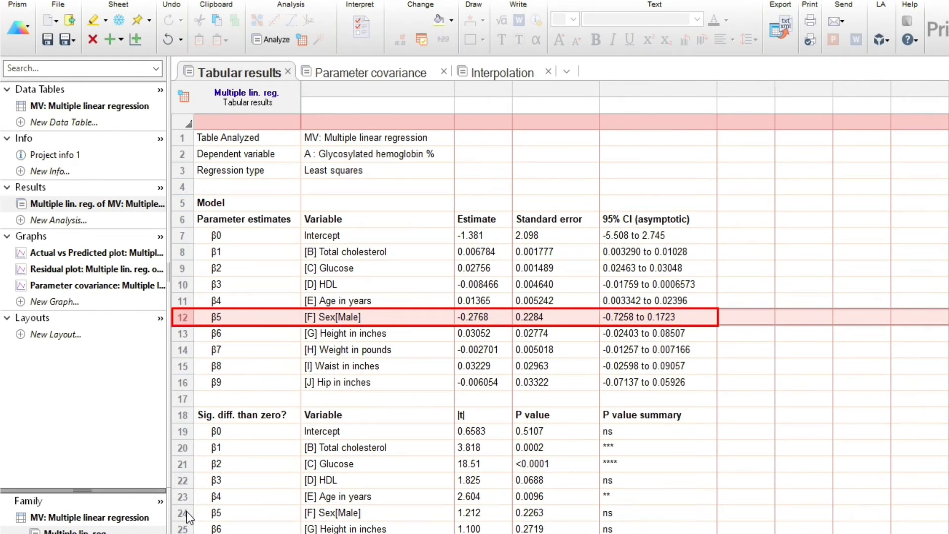
pyautogui.click(185, 511)
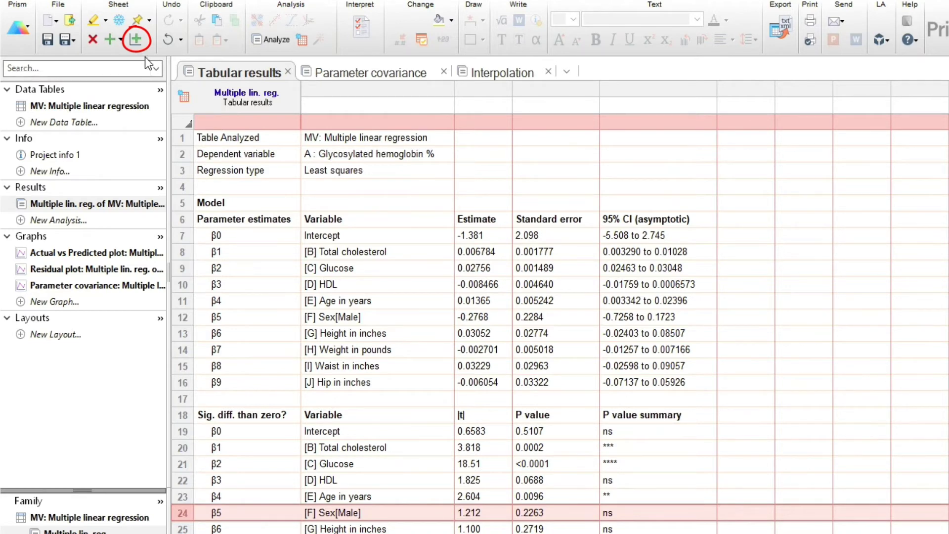
# - Make a new bubble graph with bubble color set to Sex and bubble size to Age in years
pyautogui.click(135, 39)
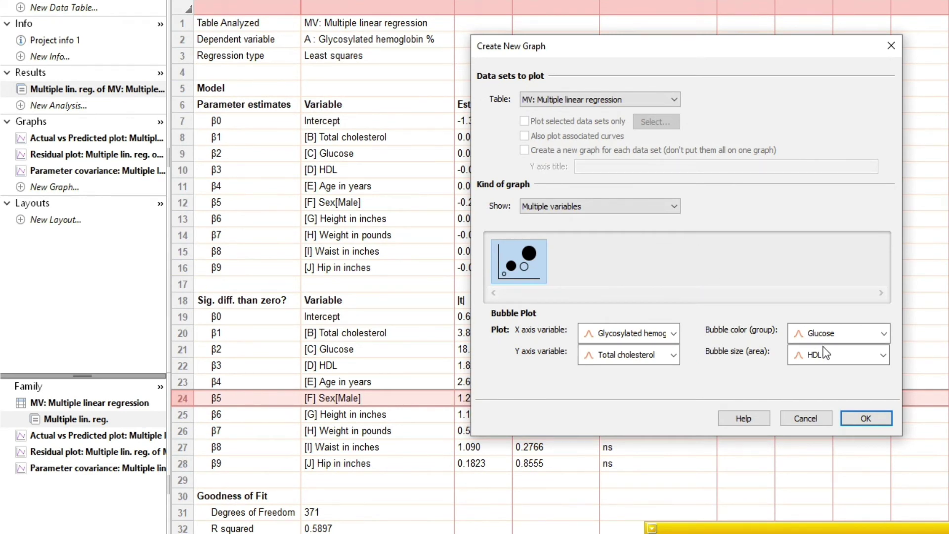
pyautogui.click(829, 332)
pyautogui.click(826, 449)
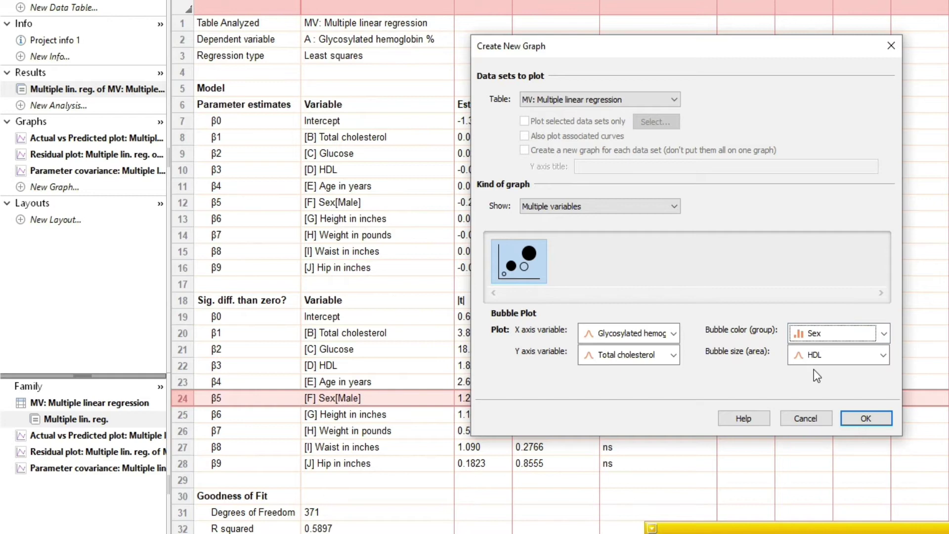
pyautogui.click(819, 355)
pyautogui.click(826, 455)
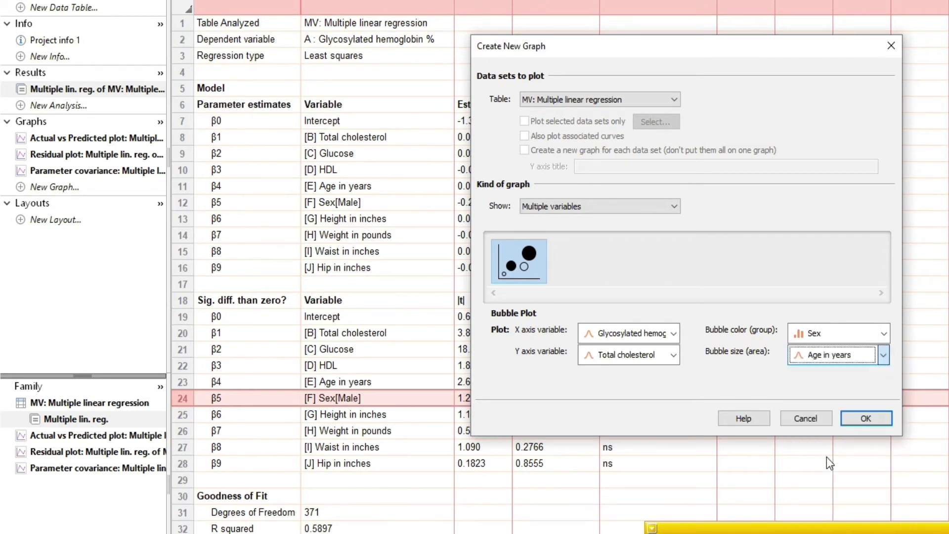
pyautogui.click(862, 418)
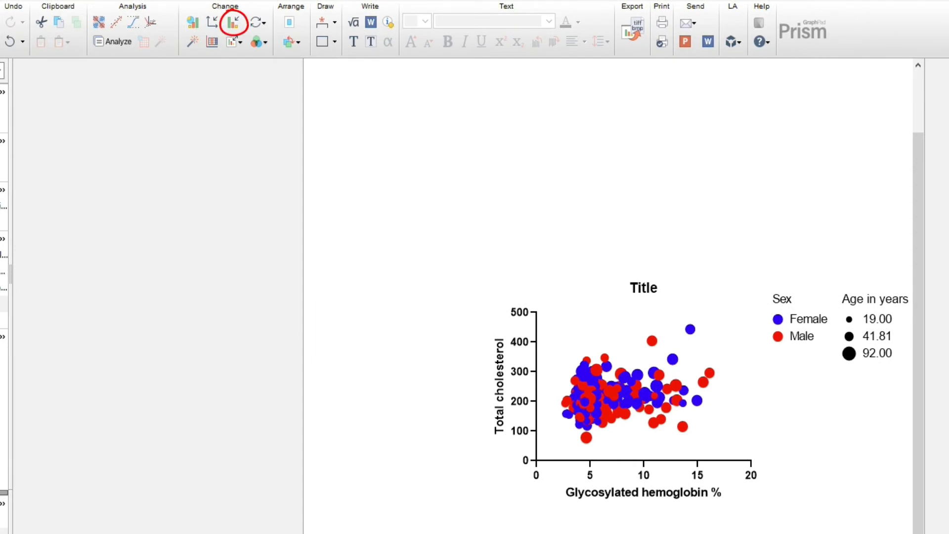
# - Keep Glycosylated hemoglobin % on X and use one symbol size for the entire graph
pyautogui.click(233, 22)
pyautogui.moveTo(453, 178); pyautogui.dragTo(167, 98)
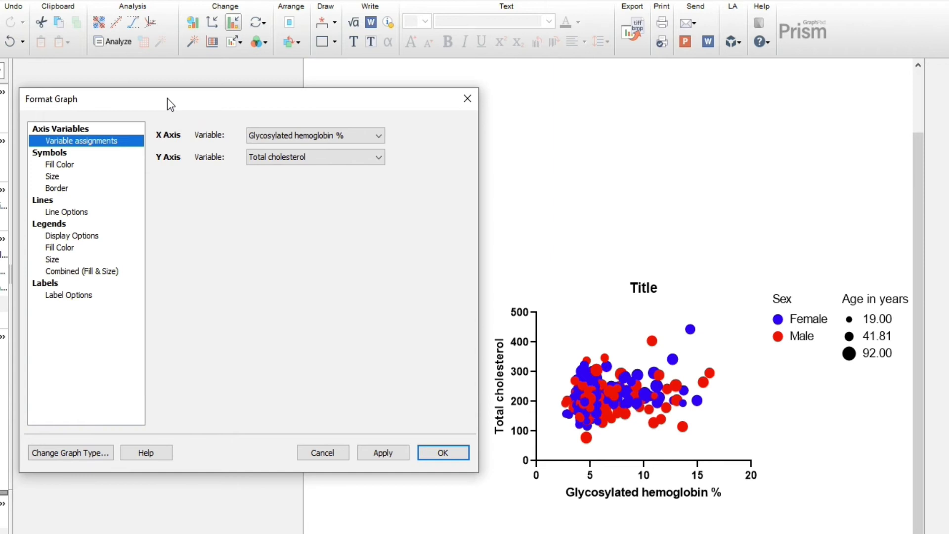
pyautogui.click(292, 134)
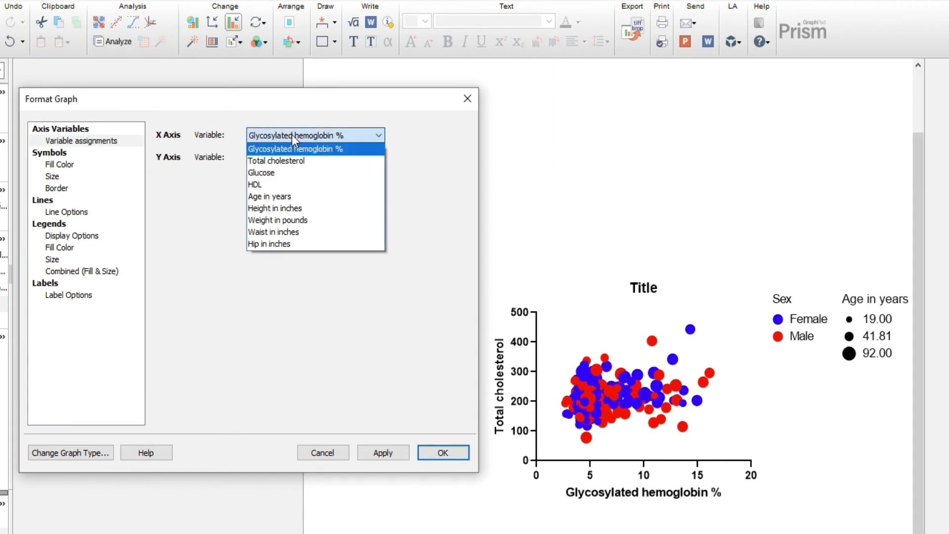
pyautogui.click(214, 119)
pyautogui.click(76, 168)
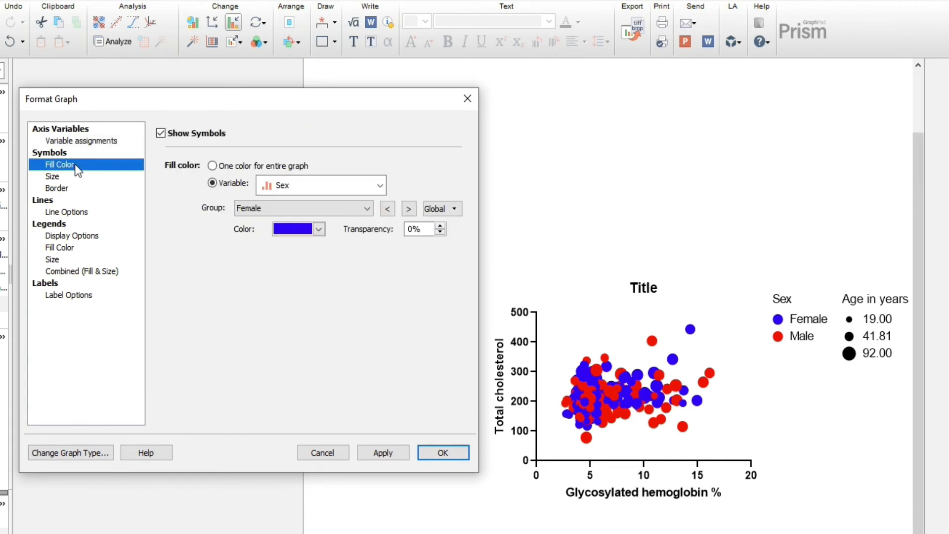
pyautogui.click(76, 177)
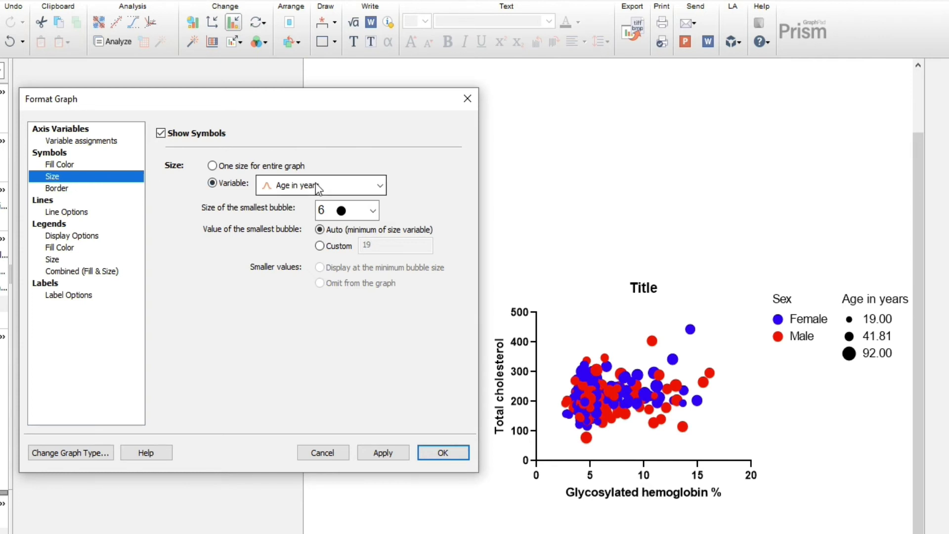
pyautogui.click(212, 166)
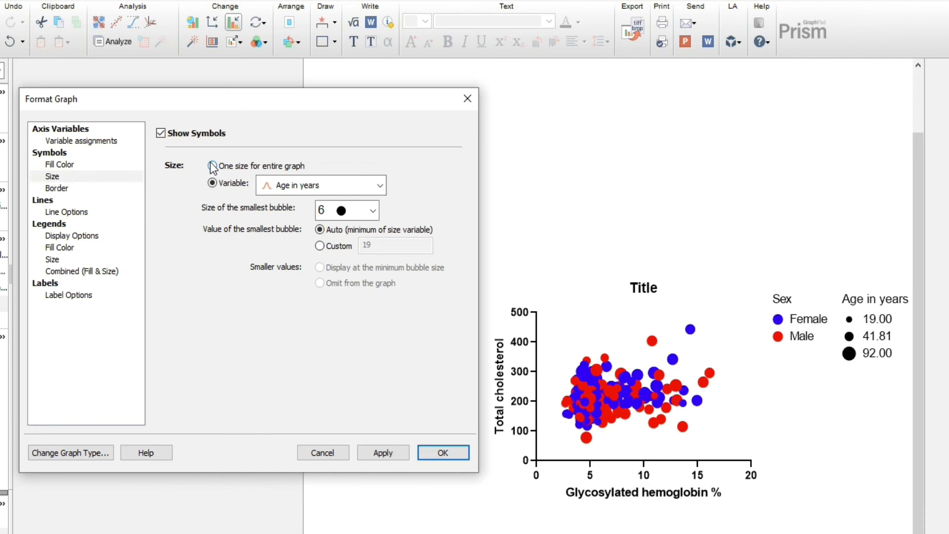
pyautogui.click(388, 453)
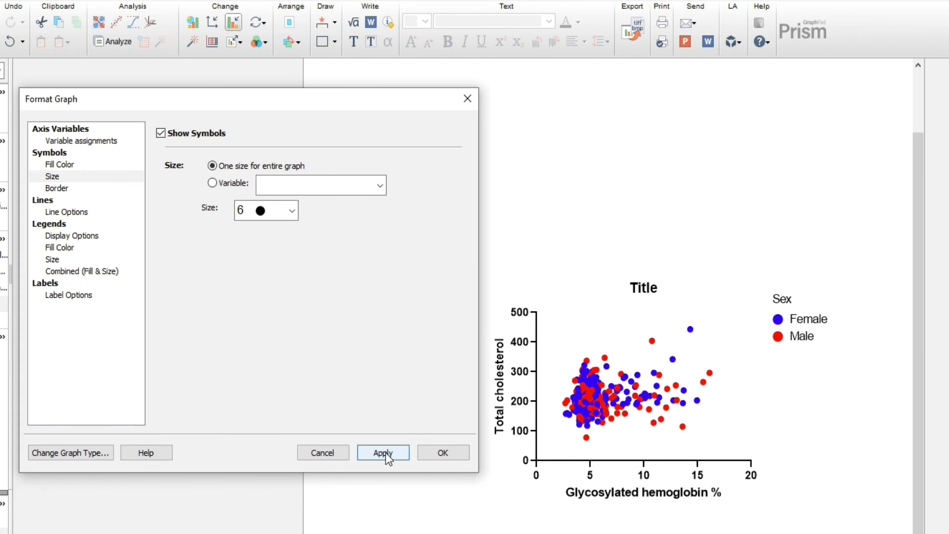
# - Set symbol fill color by Age in years with the Viridis colormap at 50% transparency
pyautogui.click(385, 452)
pyautogui.click(55, 163)
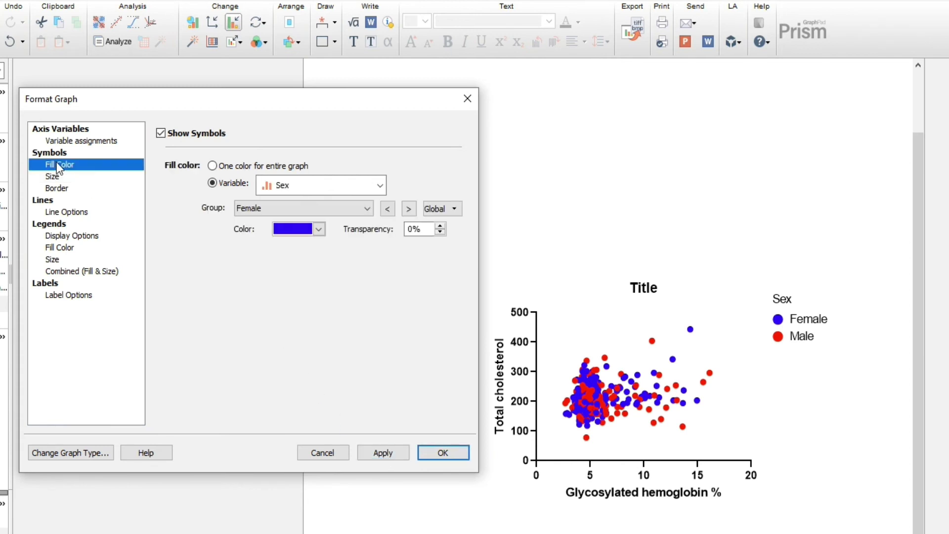
pyautogui.click(269, 187)
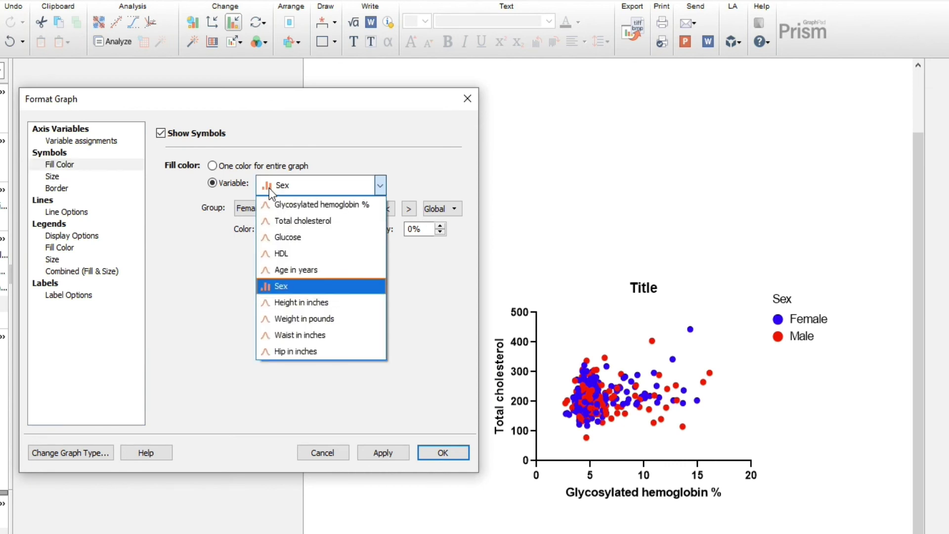
pyautogui.click(288, 270)
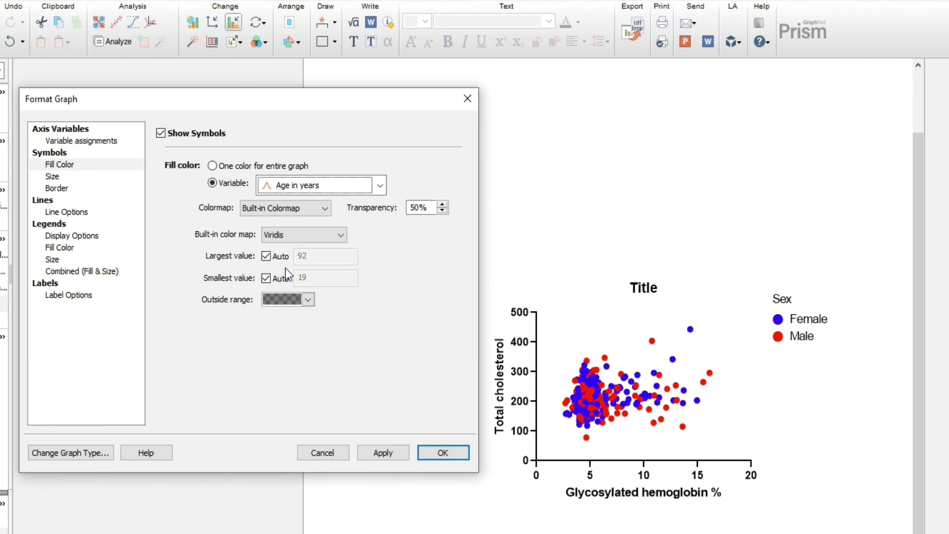
pyautogui.click(392, 448)
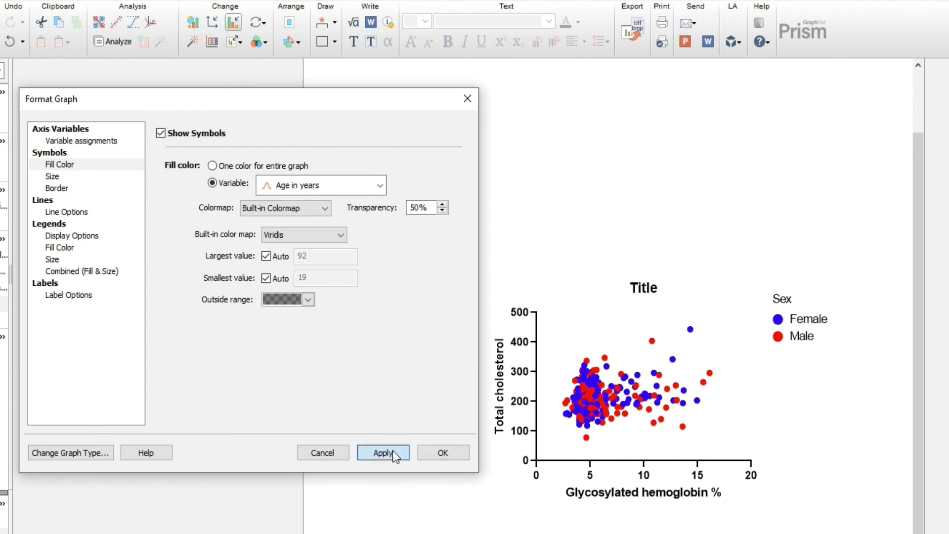
pyautogui.click(434, 452)
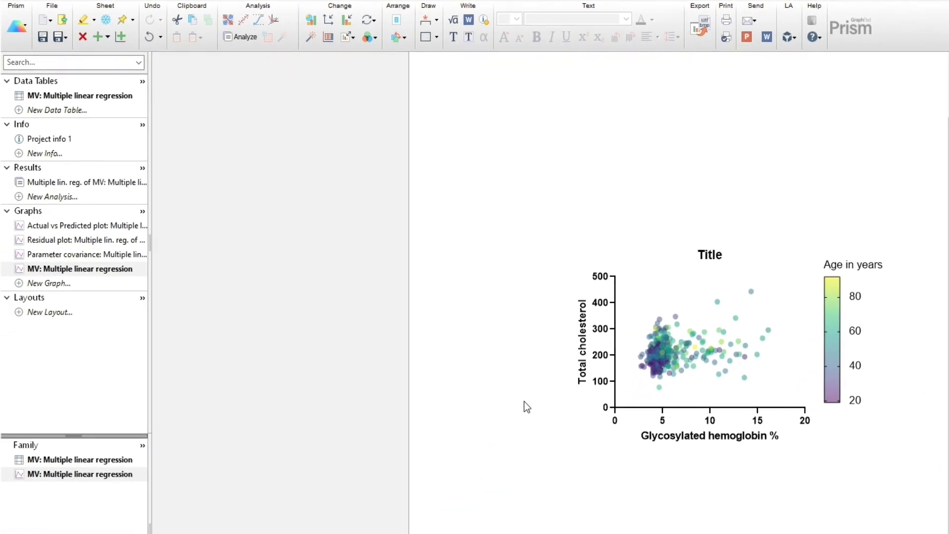